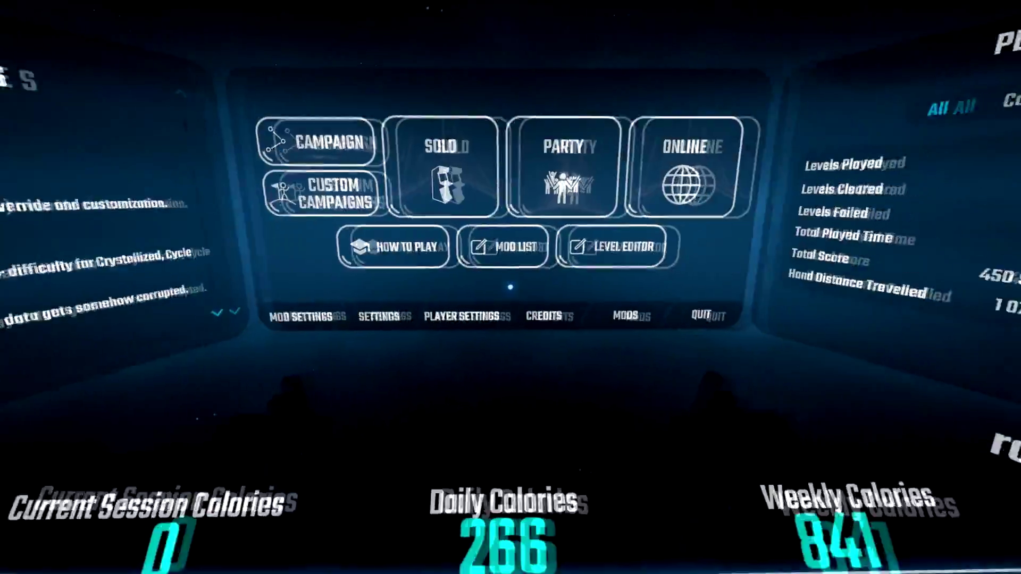
- Show the Mods page listing Avatars, Counters+, CustomNotes, Saber Menu and More Songs
left_click(626, 316)
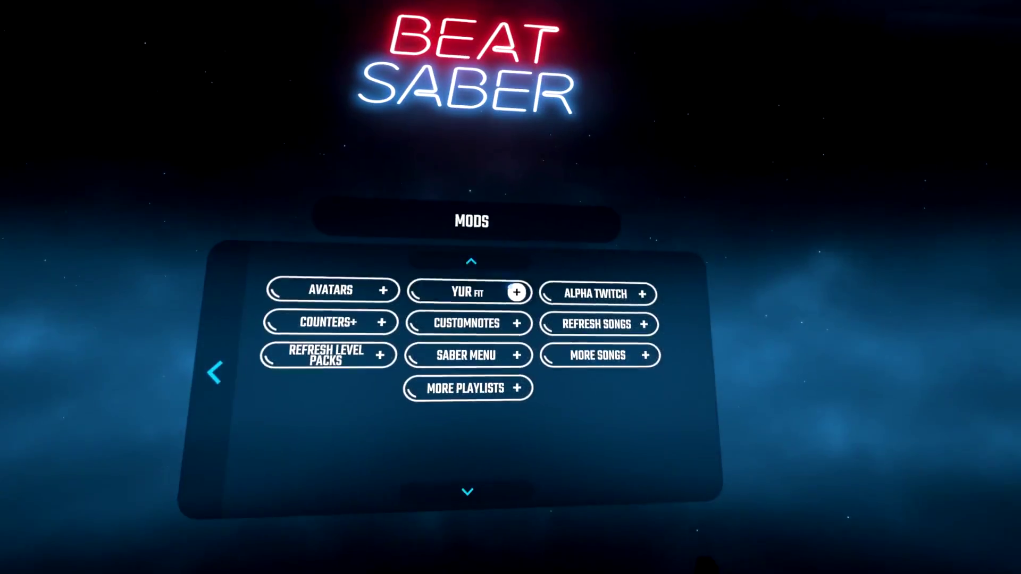
- View the YUR FIT mod's settings, then return through the mod list to the main menu
left_click(487, 320)
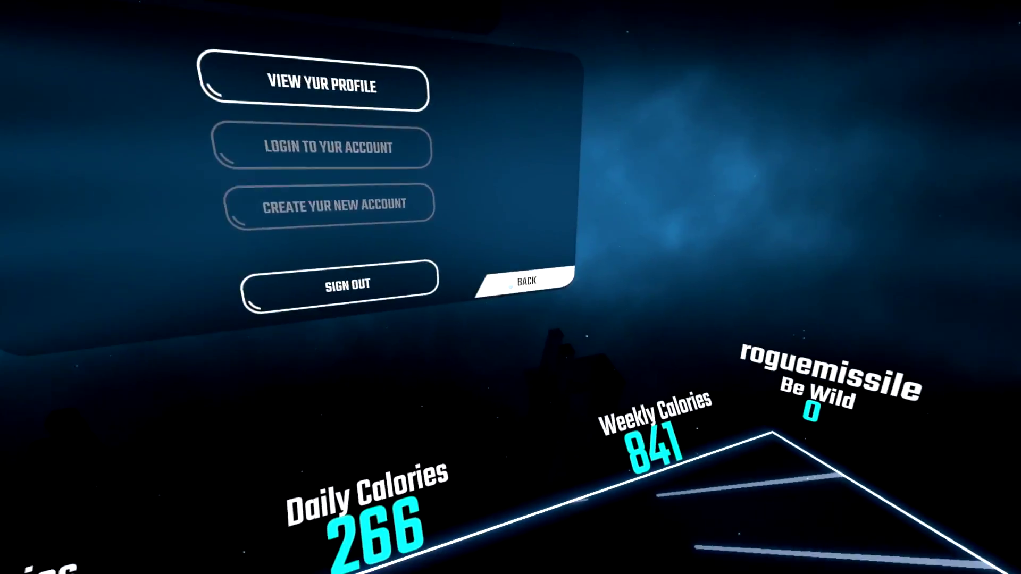
left_click(764, 360)
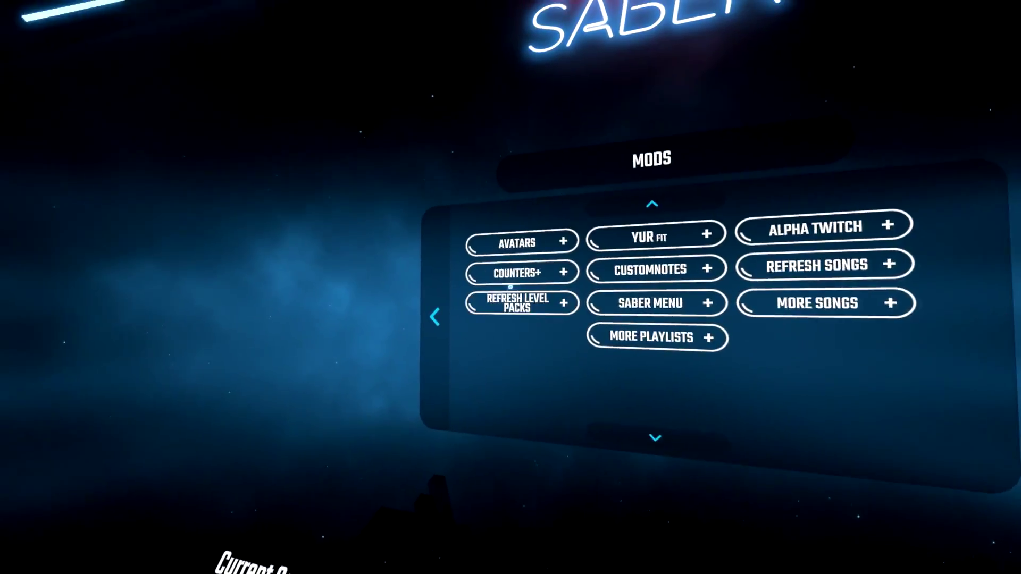
left_click(487, 314)
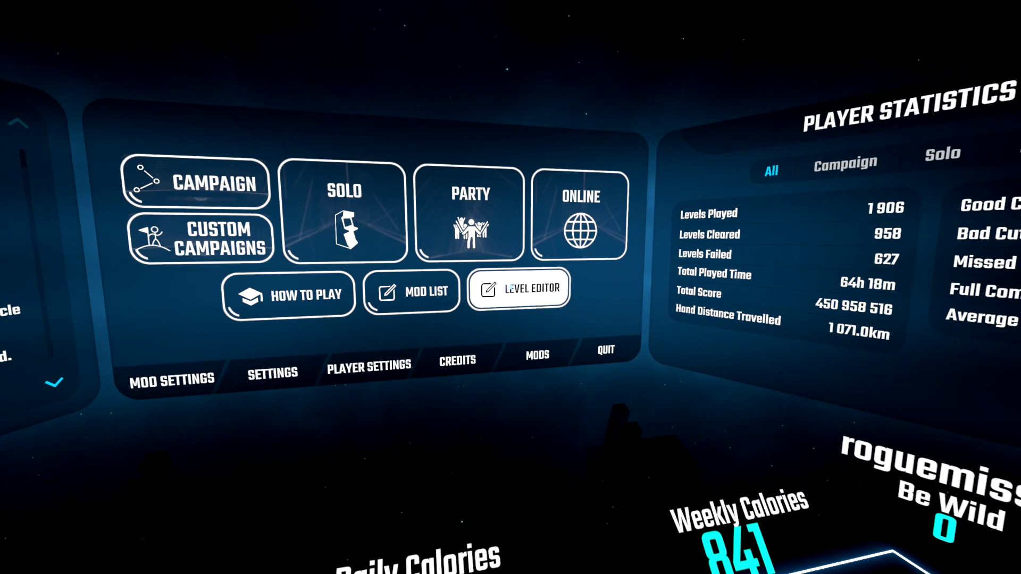
left_click(510, 288)
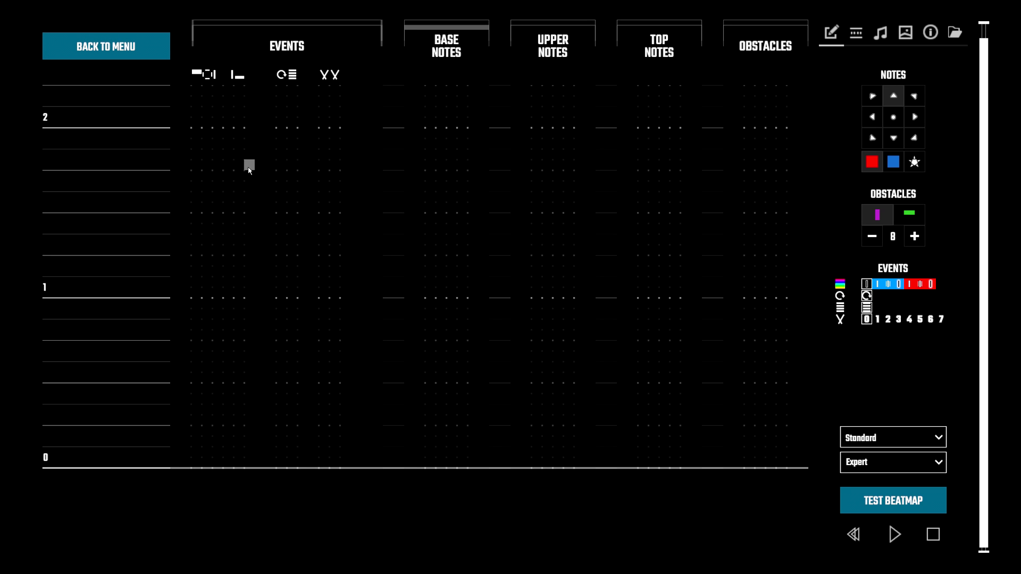
left_click(133, 53)
left_click(535, 335)
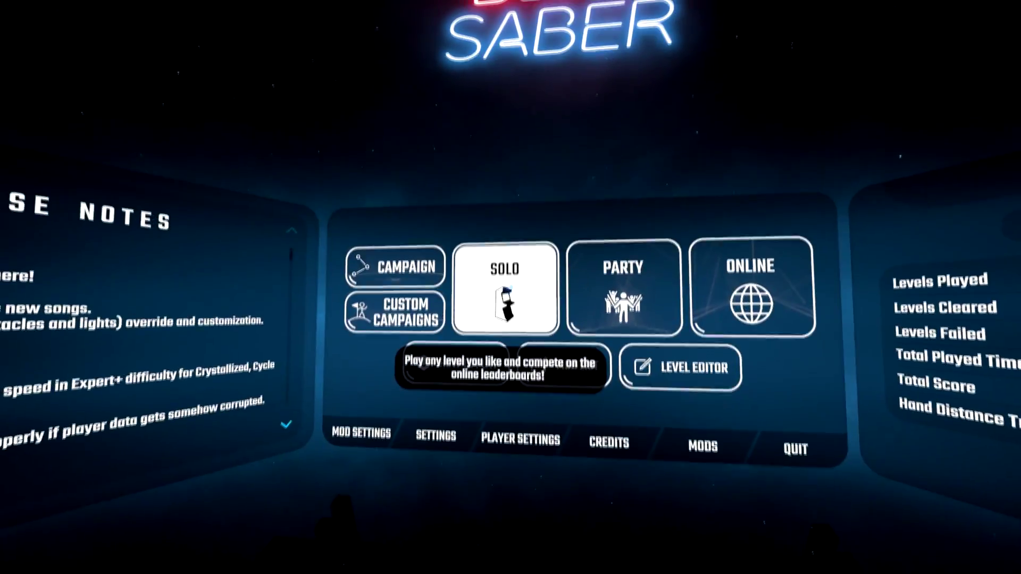
- In the Solo song list, view the global top 10 highscores, then the board around the player's rank
left_click(508, 287)
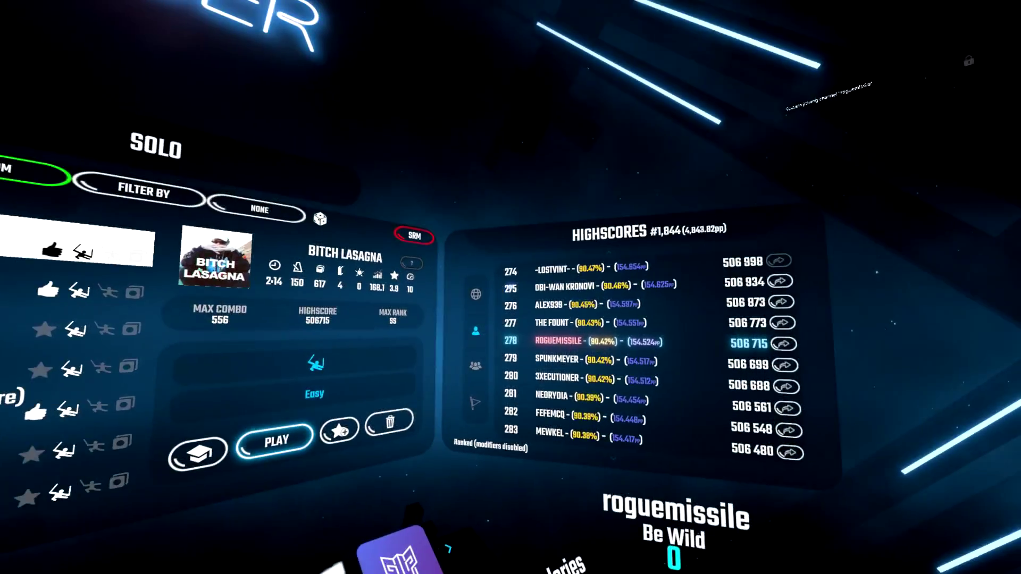
left_click(189, 221)
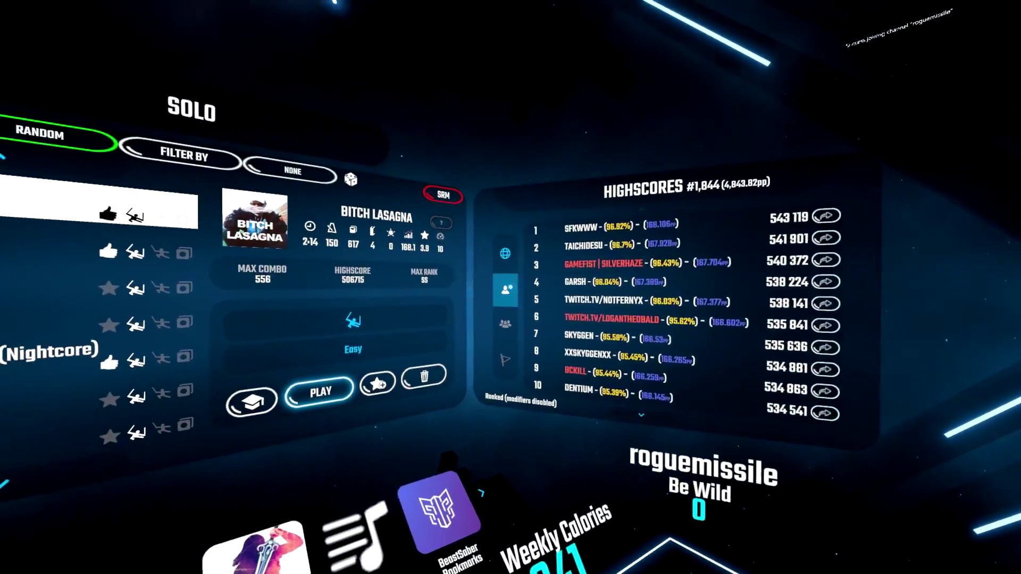
left_click(481, 255)
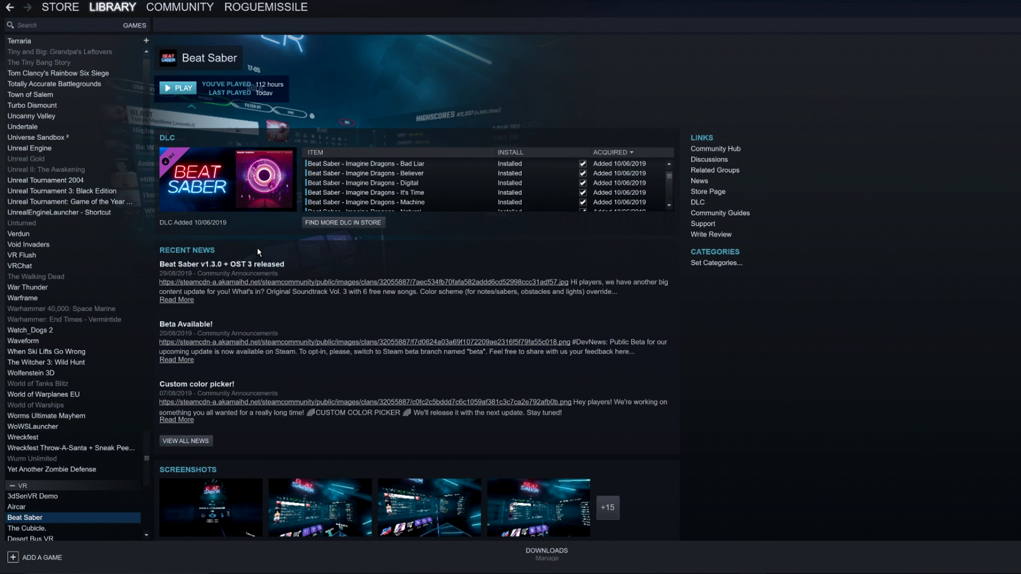
- Prepend fpfc to Beat Saber's Steam launch options so they read 'fpfc-vrmode oculus'
right_click(77, 518)
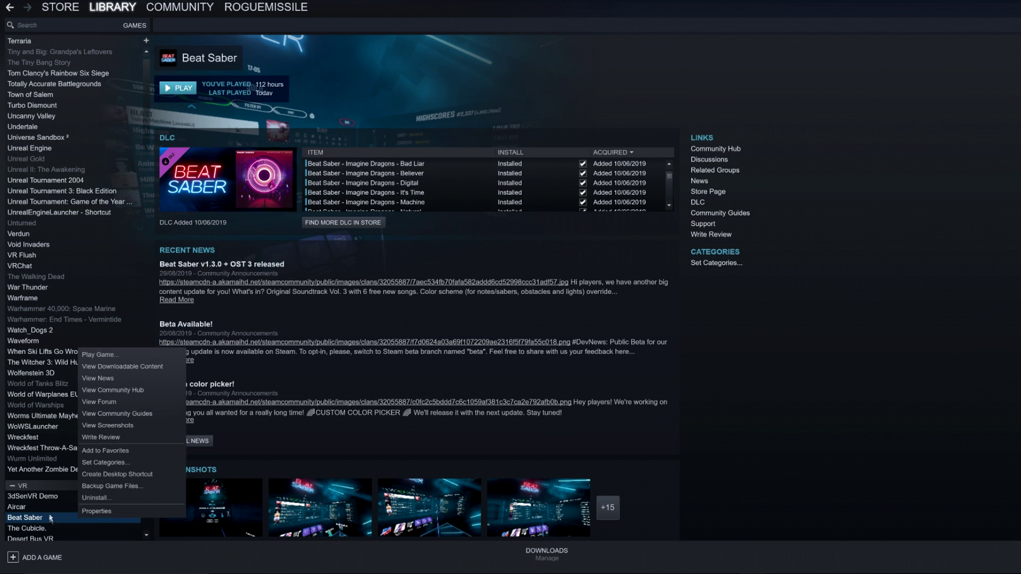
left_click(97, 510)
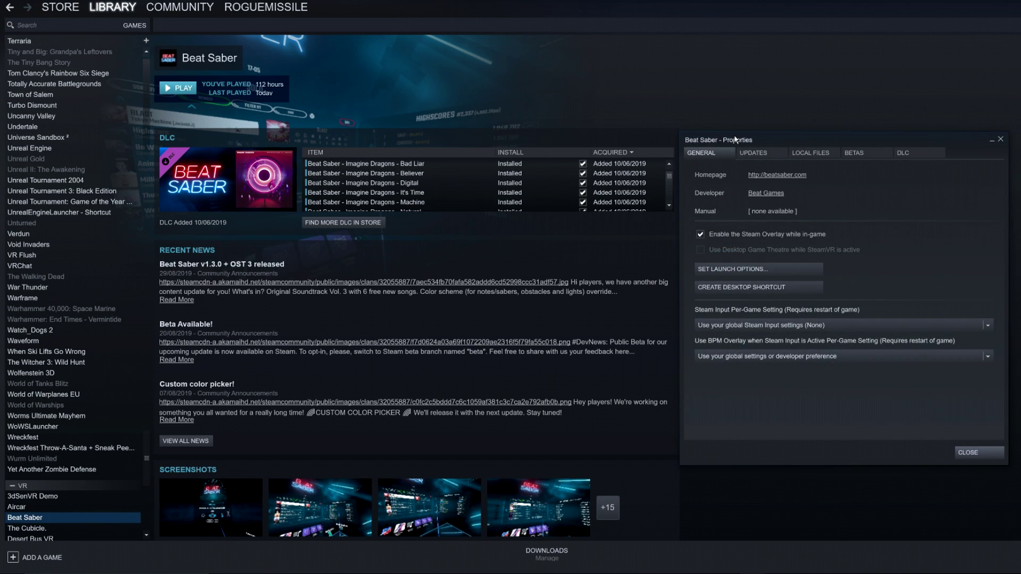
left_click(746, 270)
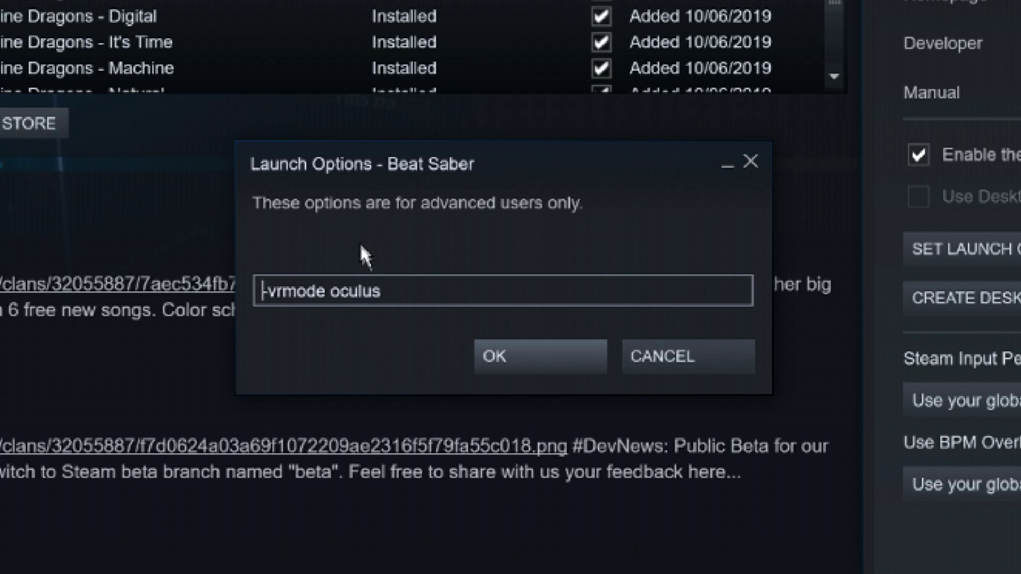
type("fp")
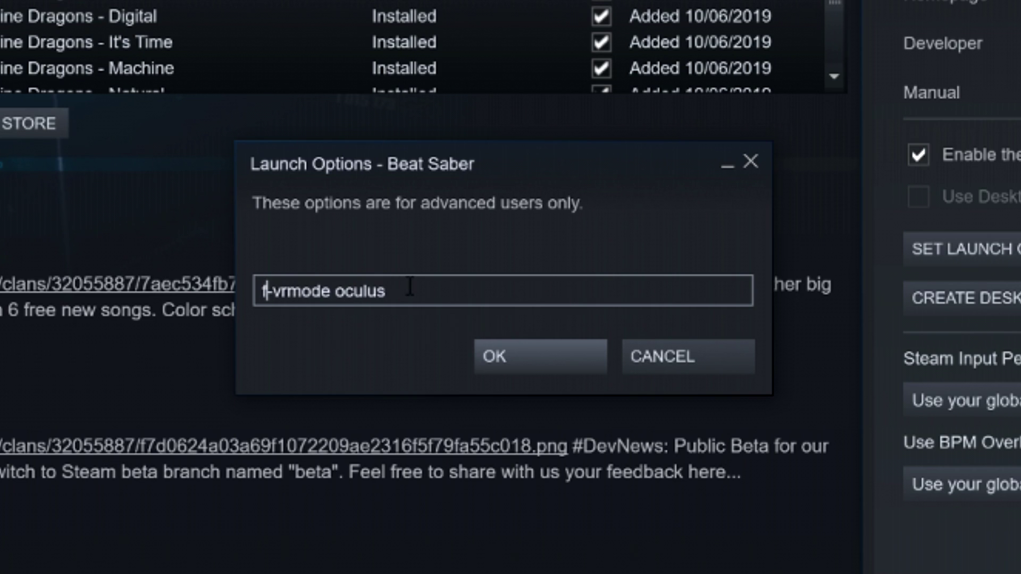
type("fc")
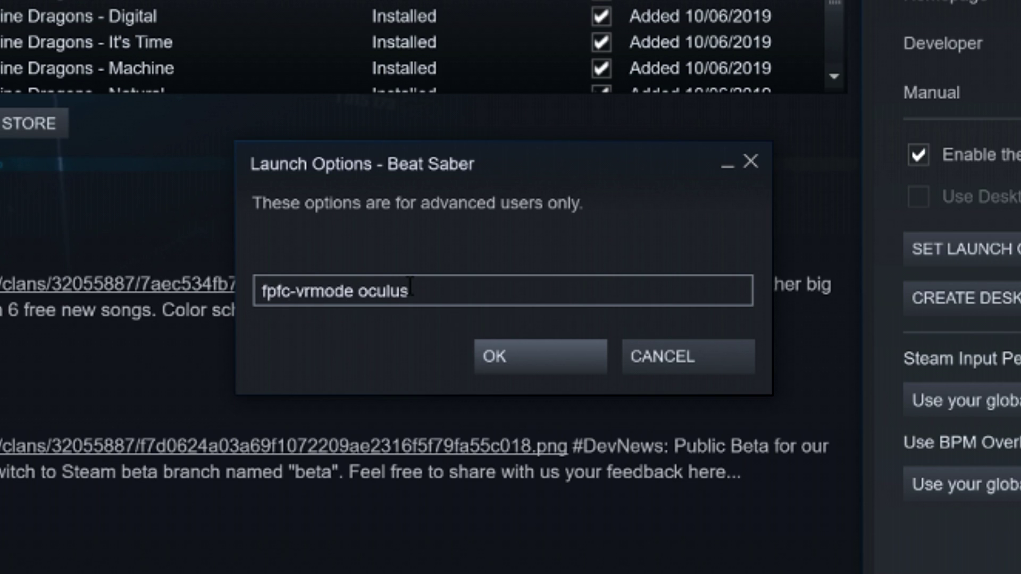
left_click(506, 364)
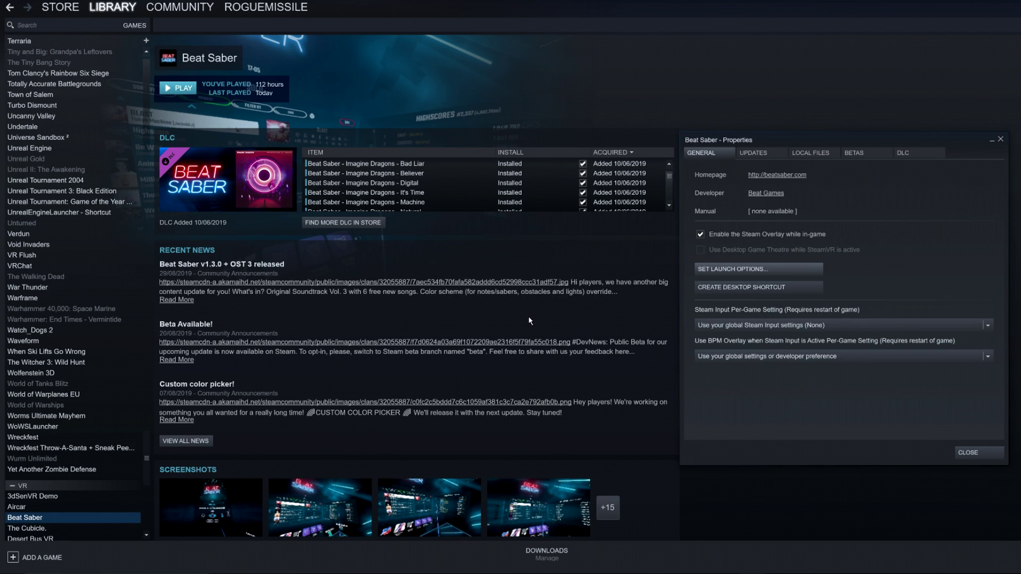
left_click(974, 451)
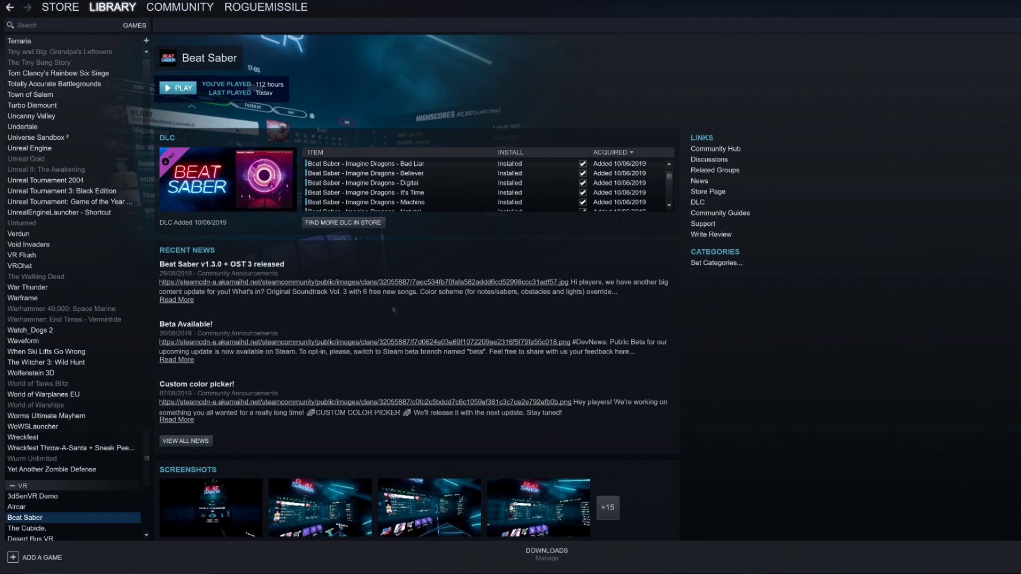
- Launch Beat Saber from its Steam library page with the new fpfc launch options
left_click(181, 89)
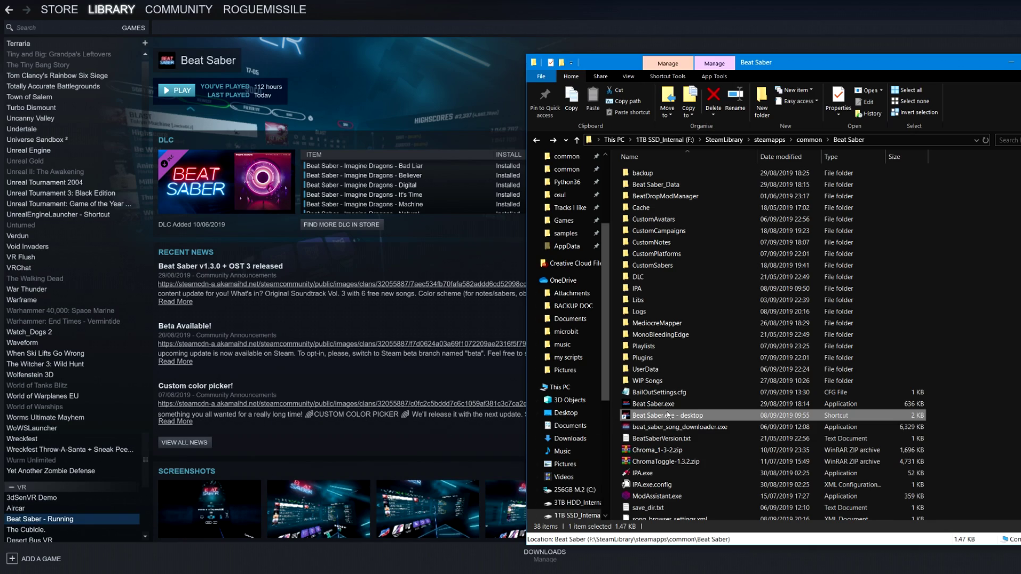
- Create 'Beat Saber.exe - Shortcut' from Beat Saber.exe in the install folder
left_click(675, 407)
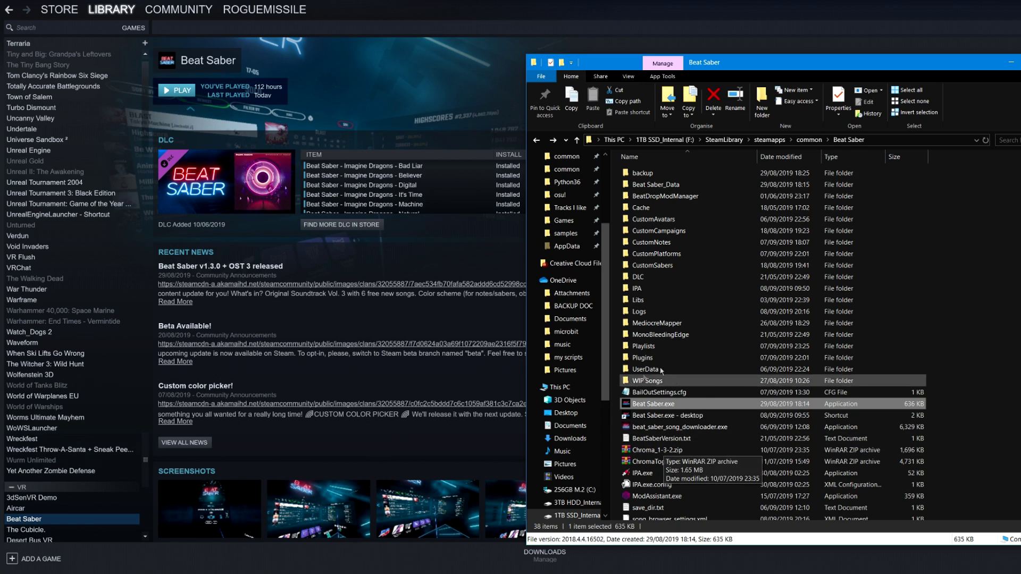
right_click(676, 407)
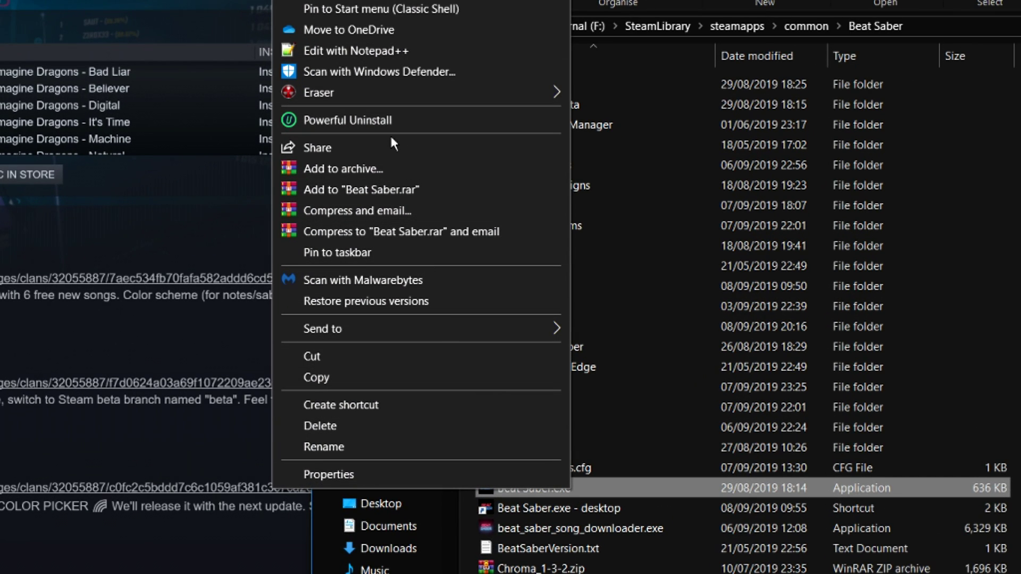
left_click(372, 402)
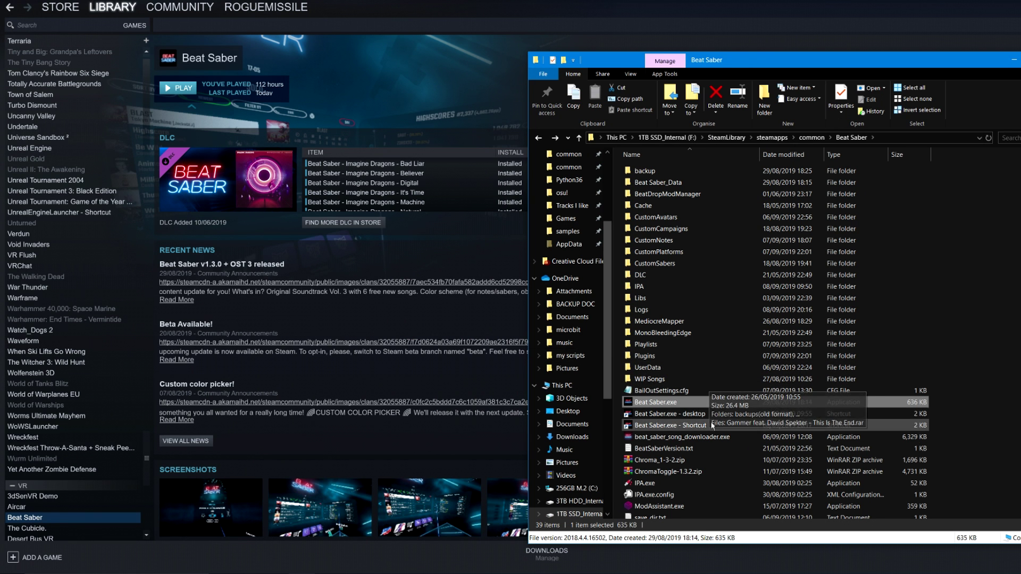
left_click(713, 426)
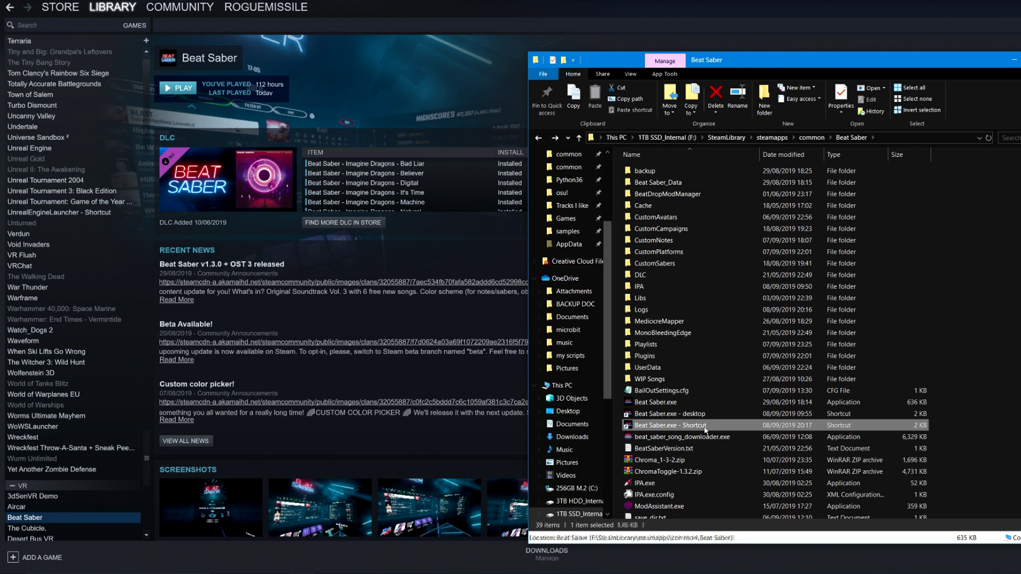
right_click(719, 425)
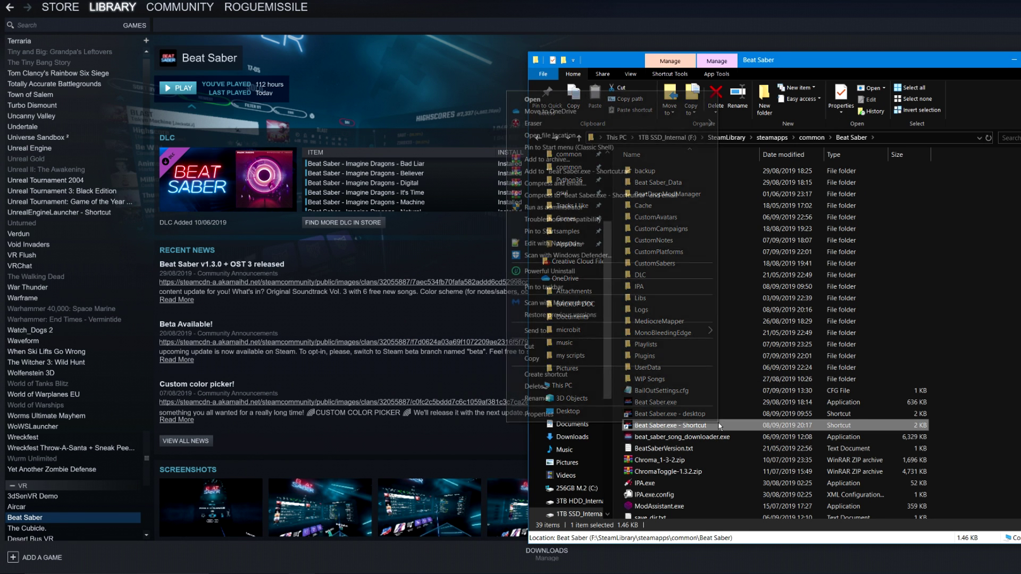
- Append fpfc to the Beat Saber shortcut's Target and save its properties
left_click(686, 418)
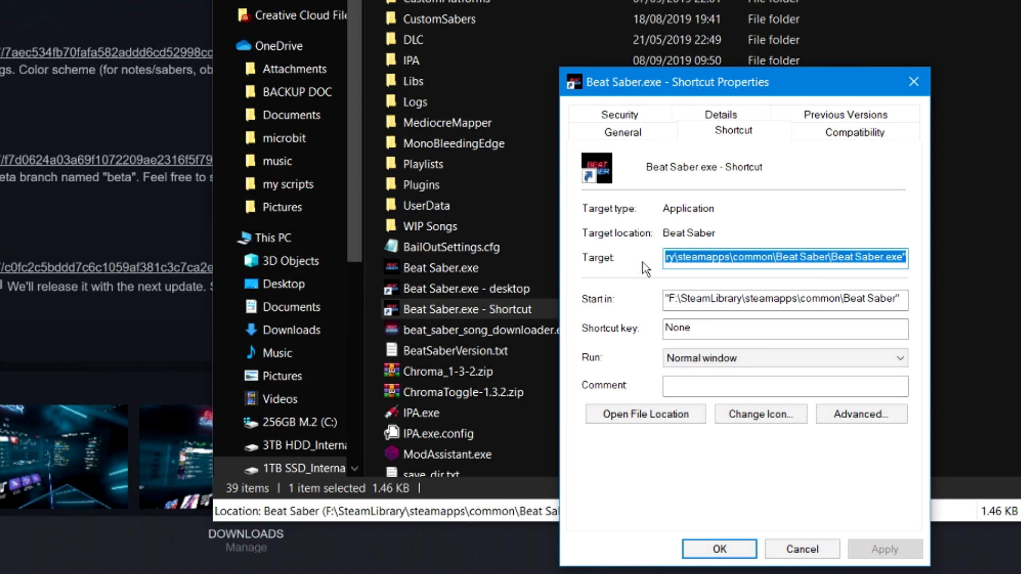
left_click(906, 258)
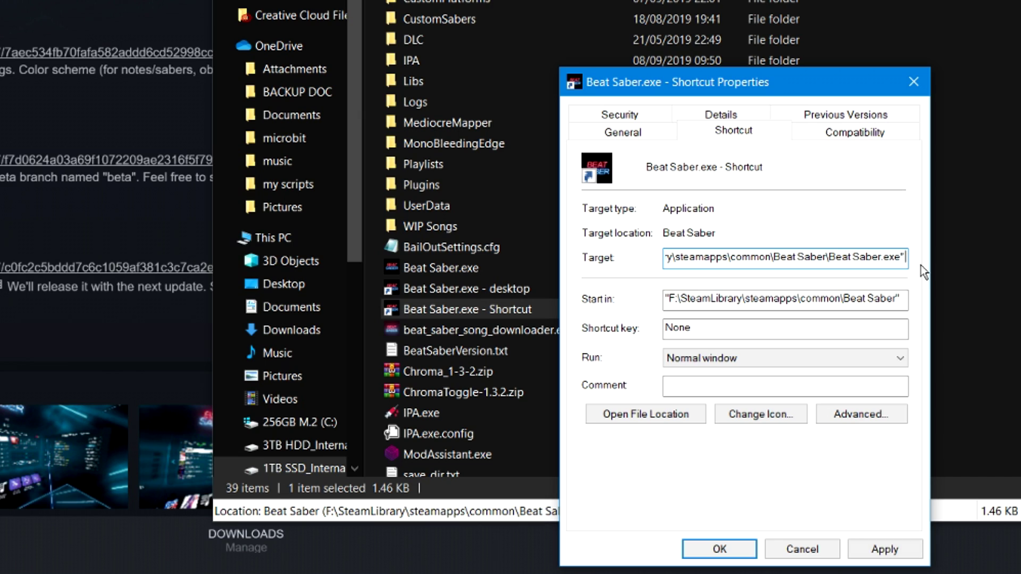
type("fpfc")
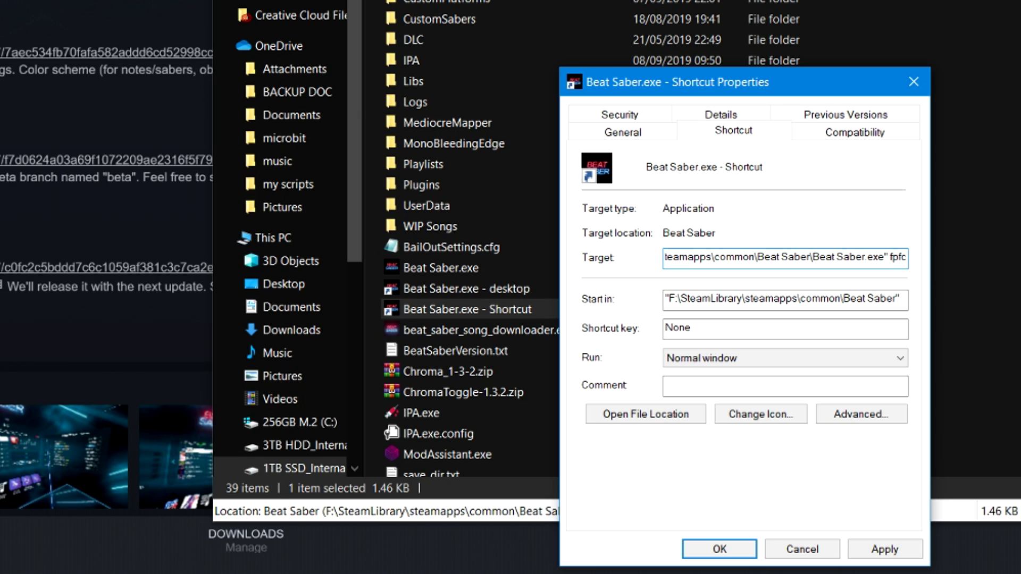
left_click(885, 548)
left_click(723, 549)
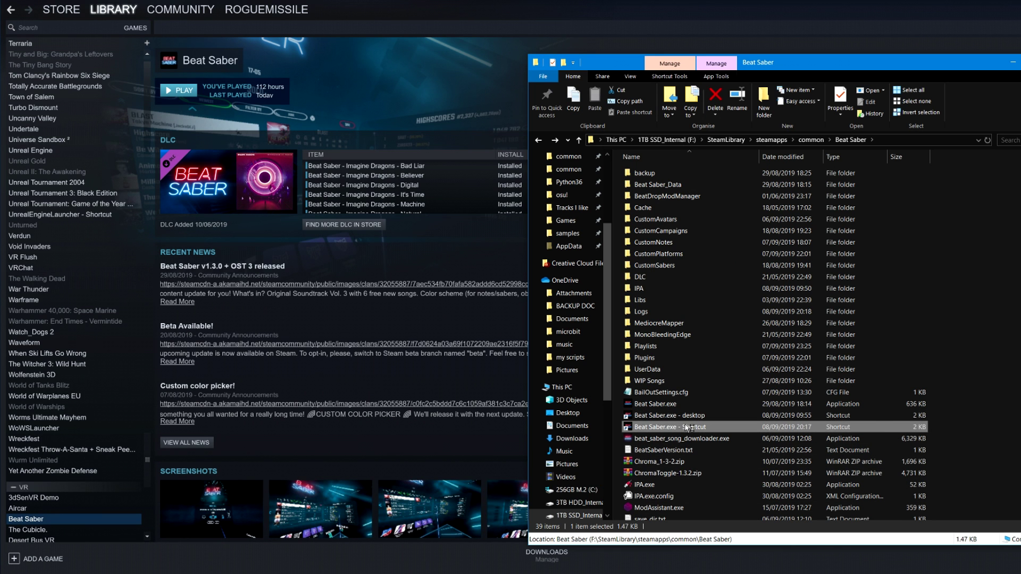
- Start Beat Saber from 'Beat Saber.exe - Shortcut' using the fpfc argument
double_click(688, 426)
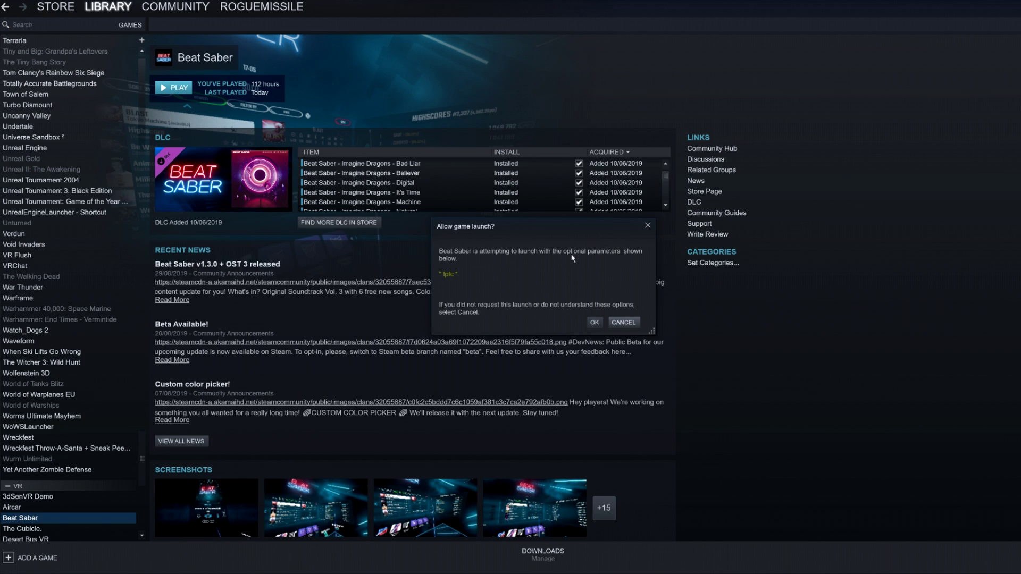
- Accept Steam's Allow game launch? prompt for the fpfc parameter
left_click(595, 322)
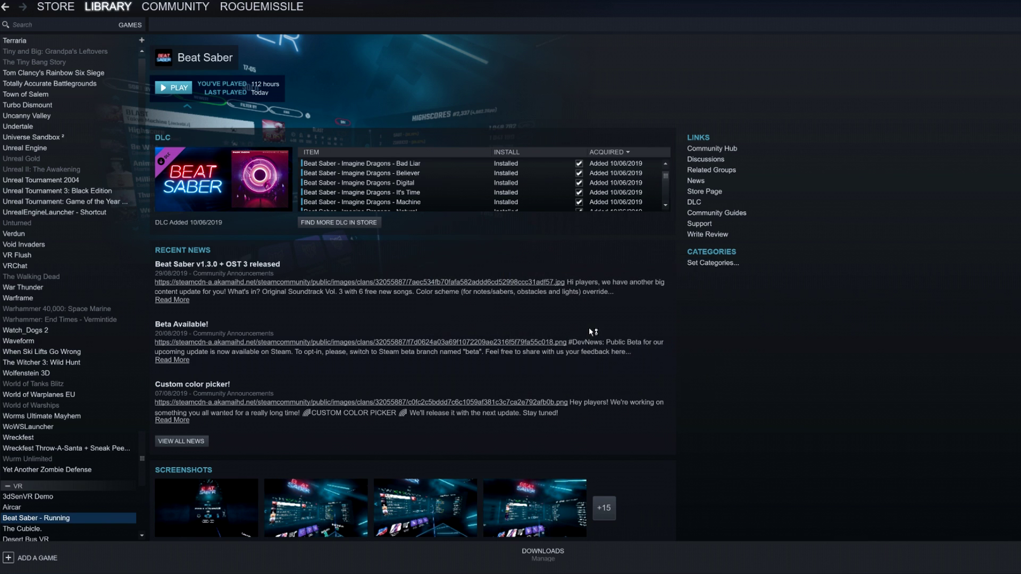